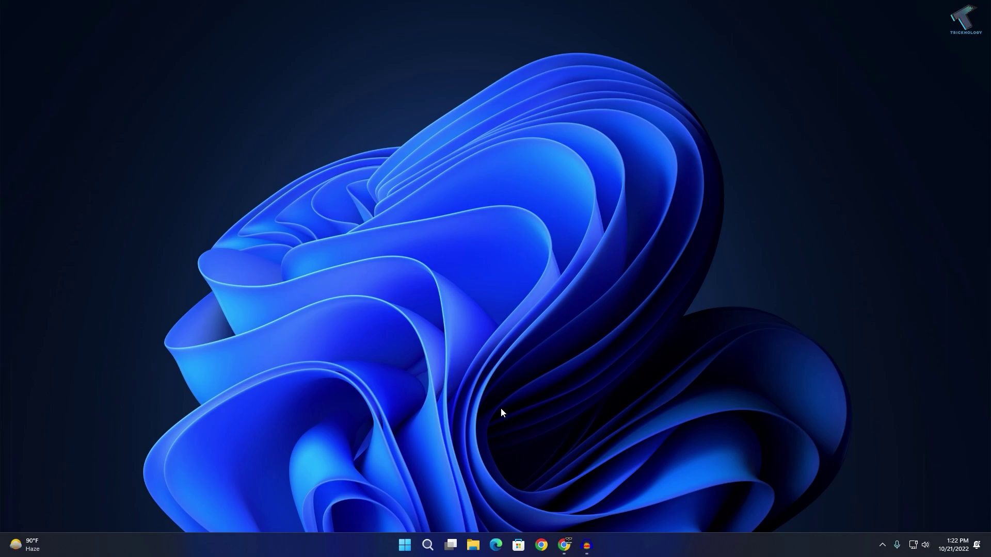
Open the Start menu to search for 'secu' and find Windows Security
{"action": "left_click", "coordinate": [402, 541]}
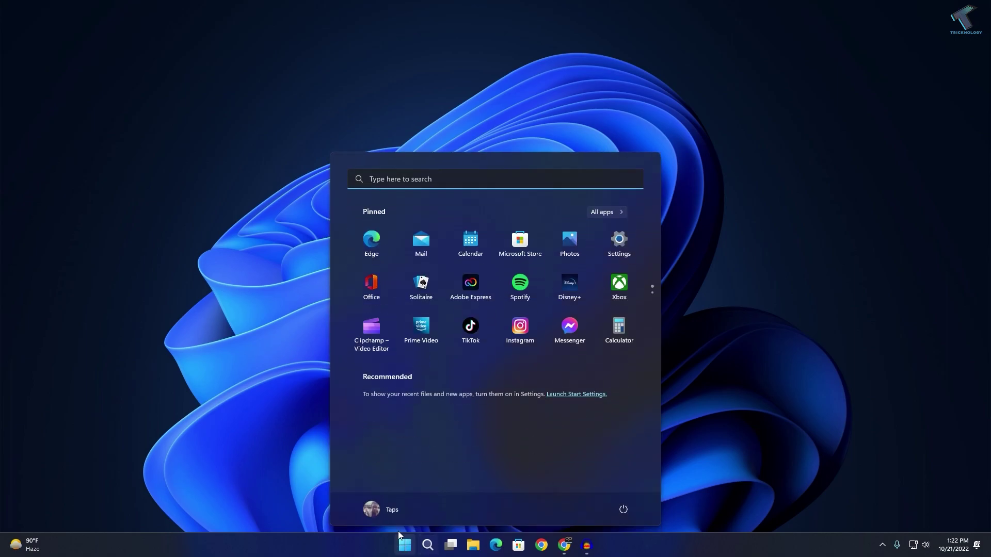
{"action": "type", "text": "se"}
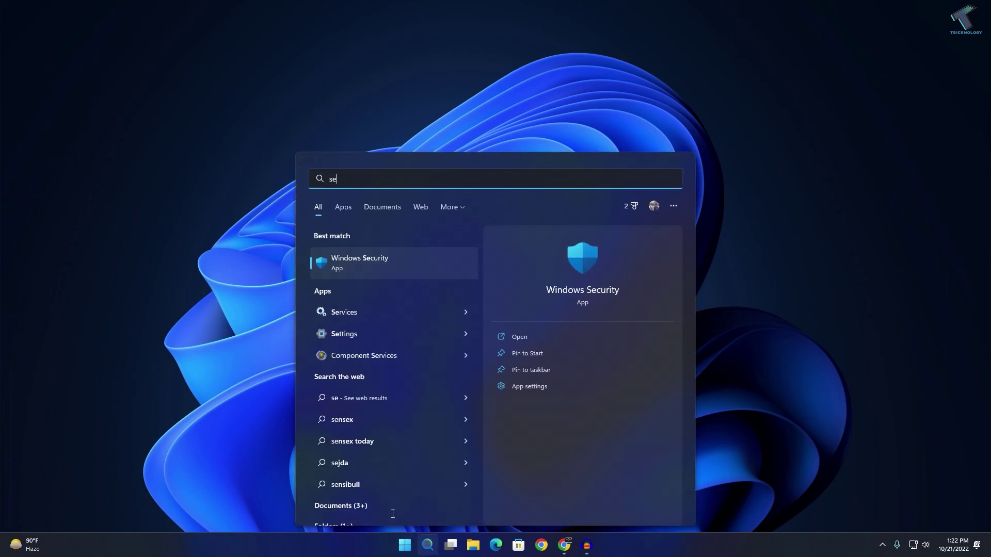
{"action": "type", "text": "c"}
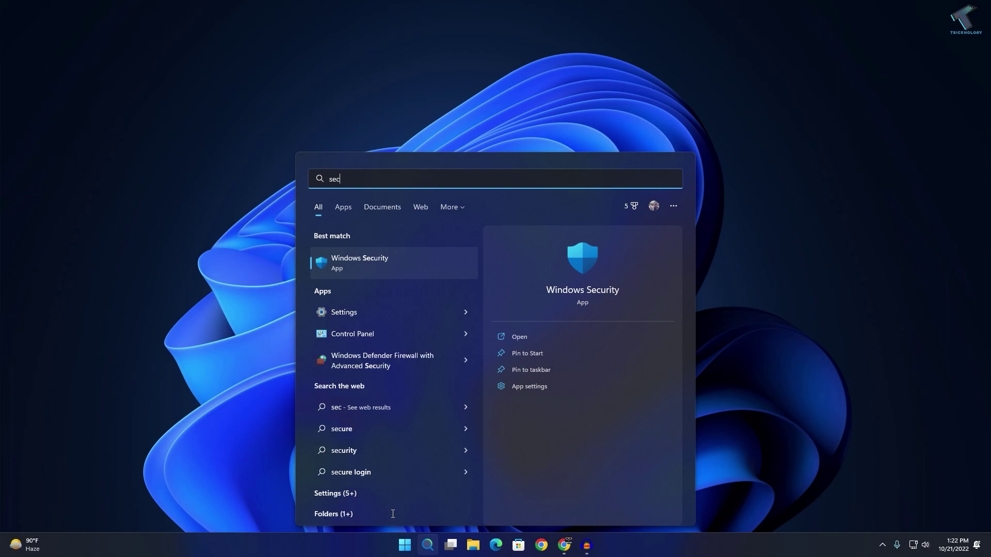
{"action": "type", "text": "u"}
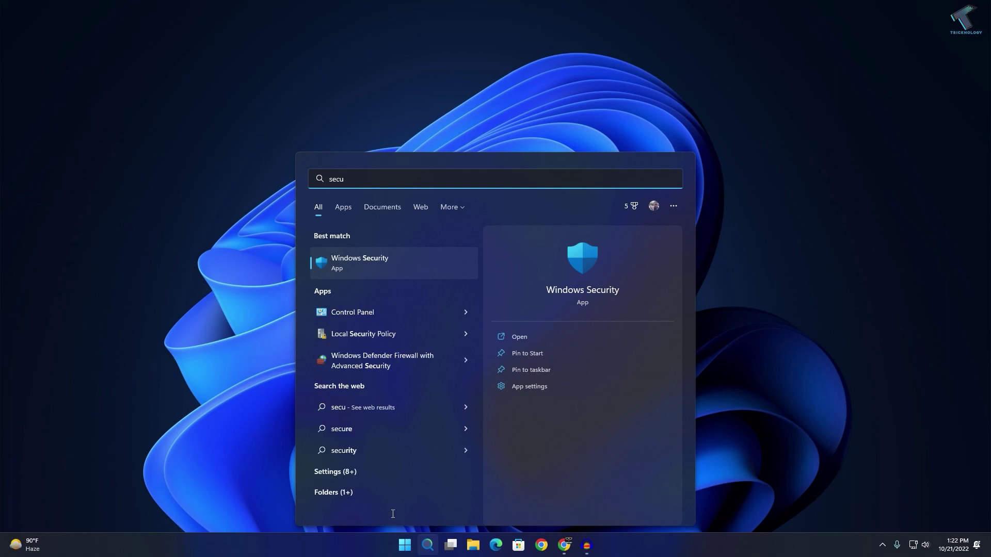
Launch Windows Security and go to its Device security page
{"action": "left_click", "coordinate": [393, 264]}
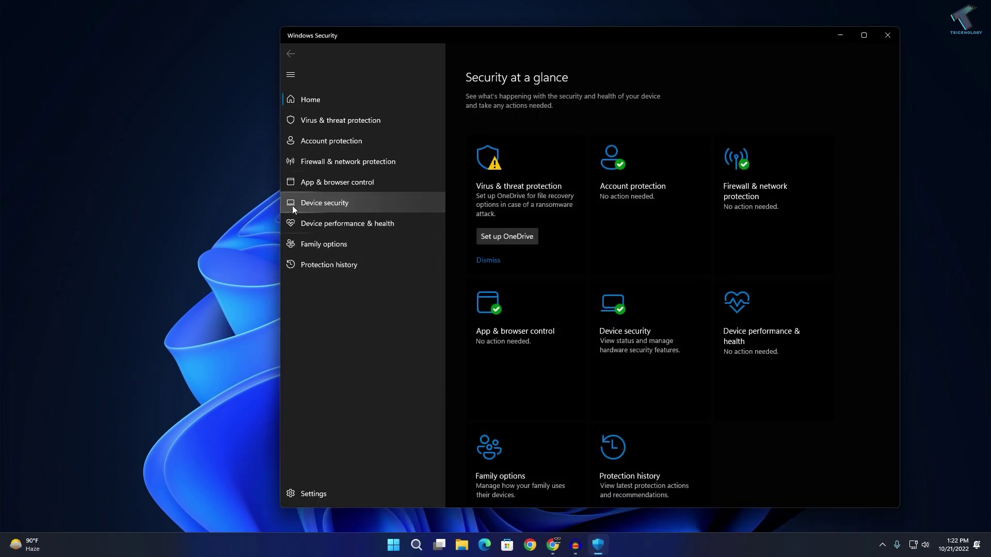
{"action": "left_click", "coordinate": [336, 202]}
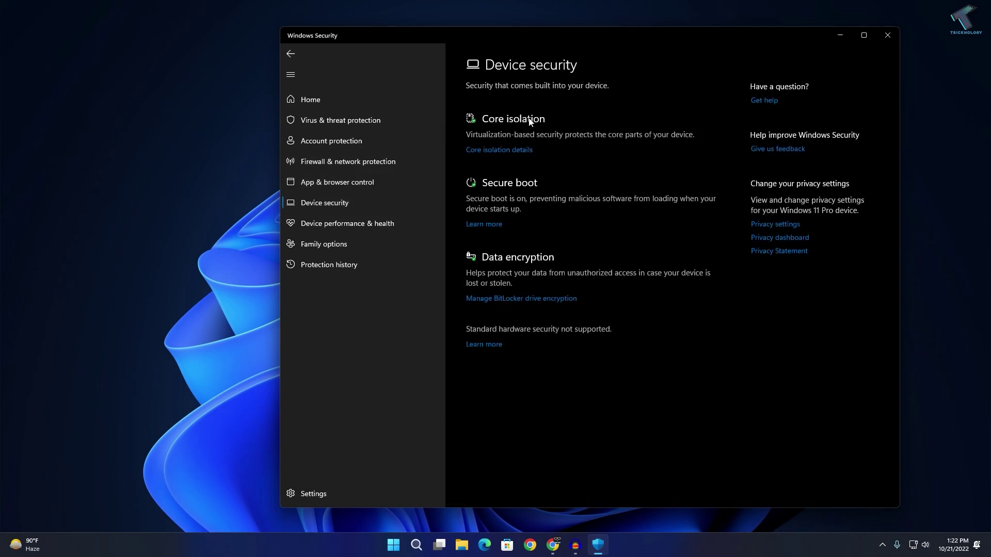
Turn off Core isolation Memory integrity, approve UAC, dismiss the restart toast, and close Windows Security
{"action": "left_click", "coordinate": [516, 153]}
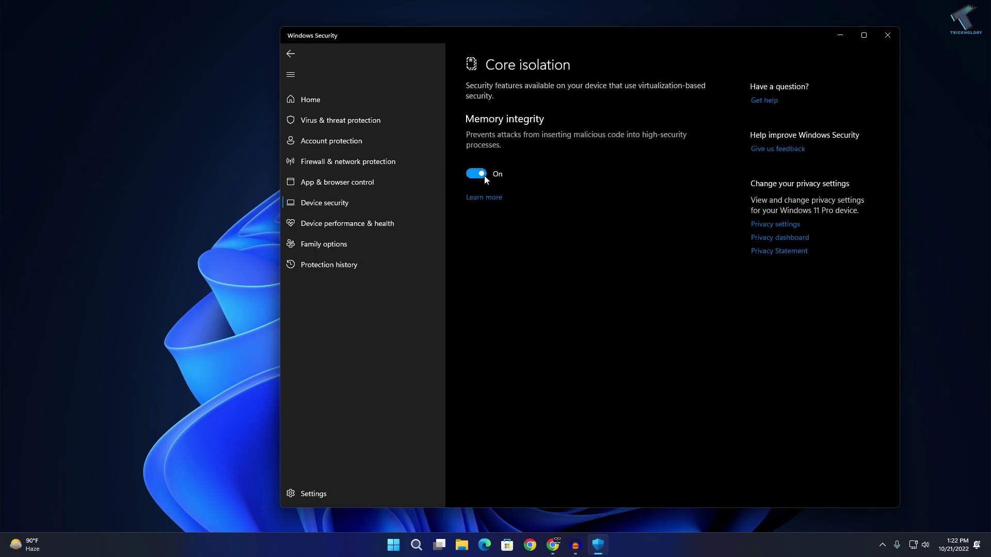
{"action": "left_click", "coordinate": [485, 177]}
{"action": "left_click", "coordinate": [547, 354]}
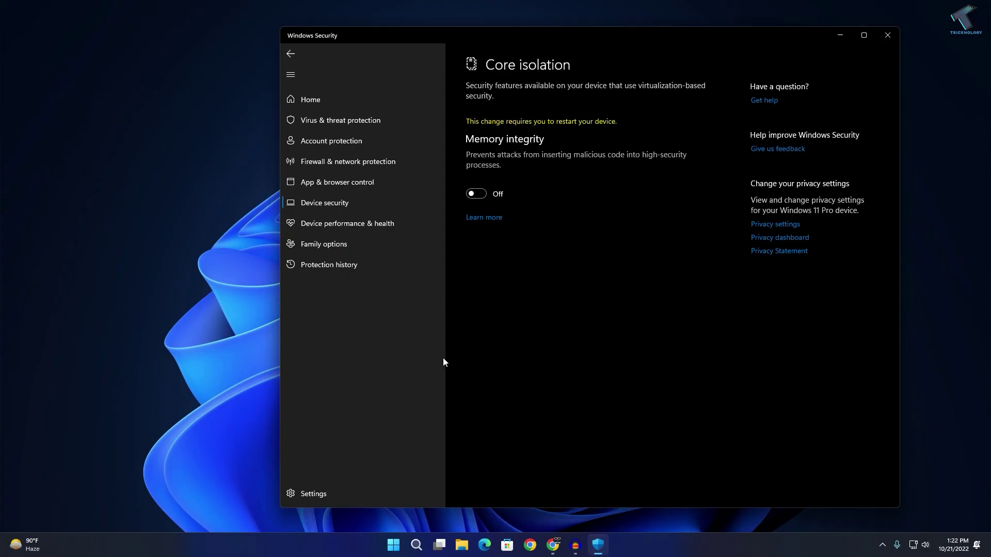
{"action": "left_click", "coordinate": [968, 427]}
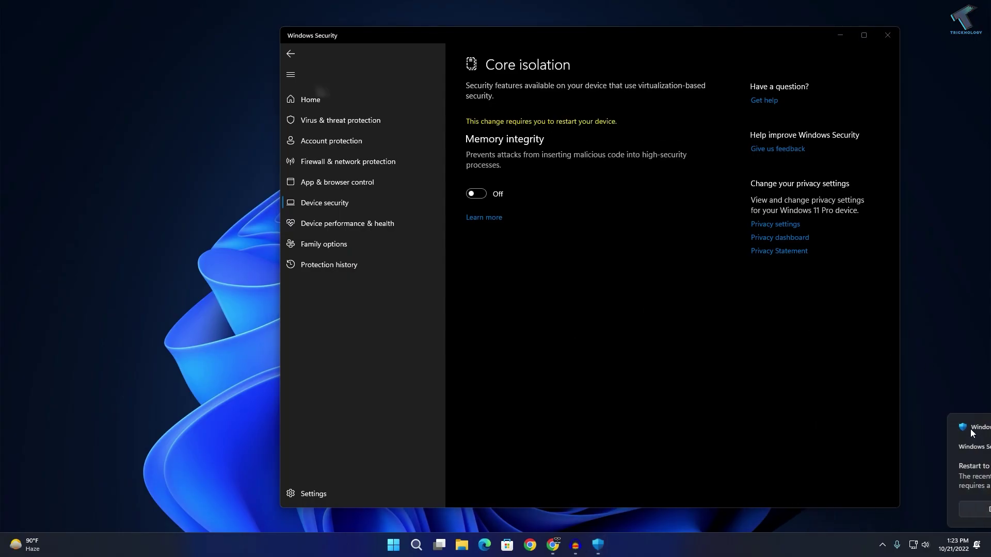
{"action": "left_click", "coordinate": [886, 34]}
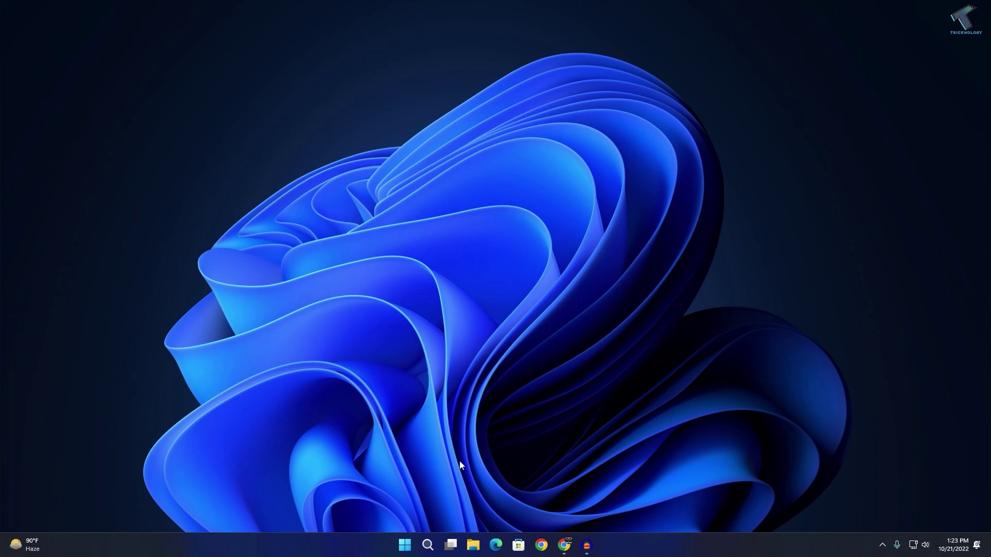
Open Settings from the Start right-click menu and go to Apps > Optional features
{"action": "right_click", "coordinate": [411, 542]}
{"action": "left_click", "coordinate": [416, 441]}
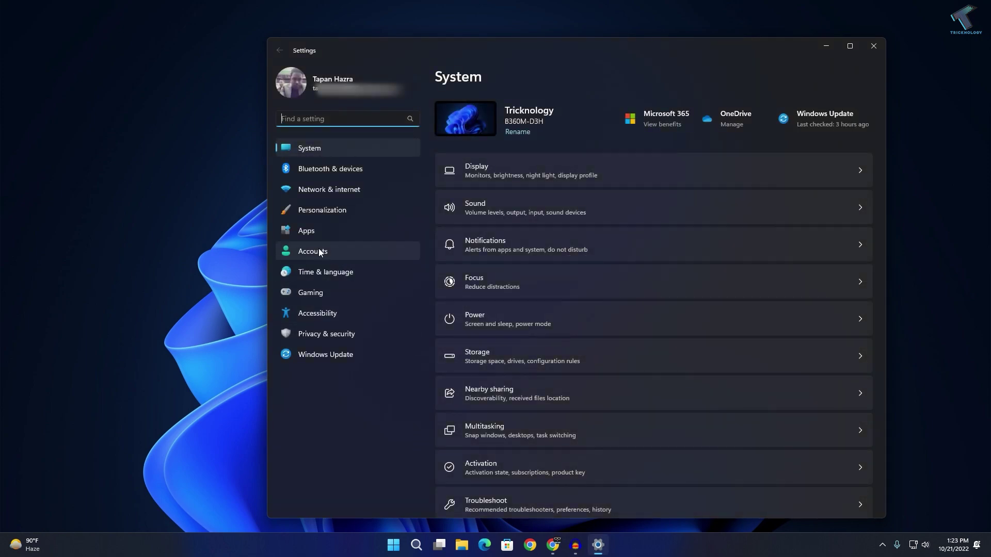
{"action": "left_click", "coordinate": [308, 228]}
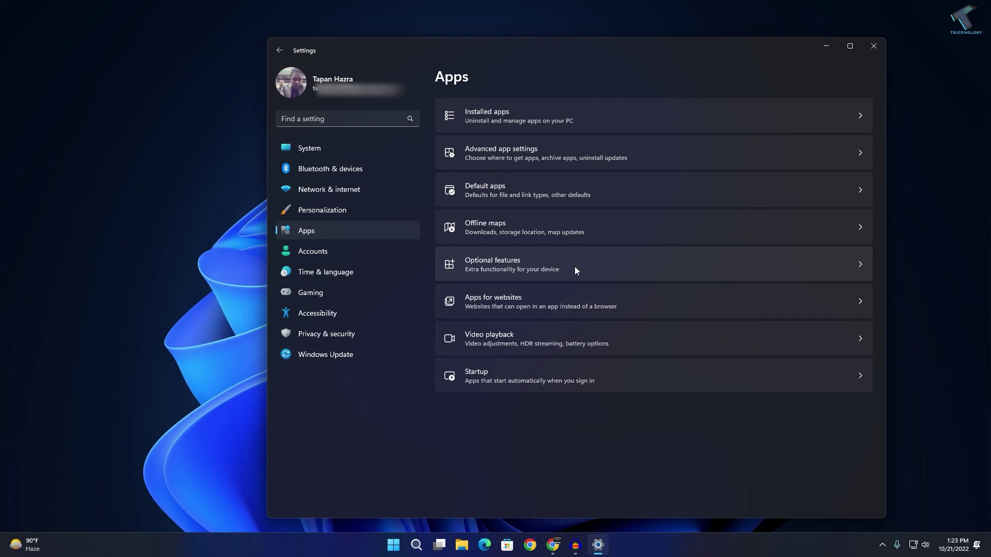
{"action": "left_click", "coordinate": [569, 265]}
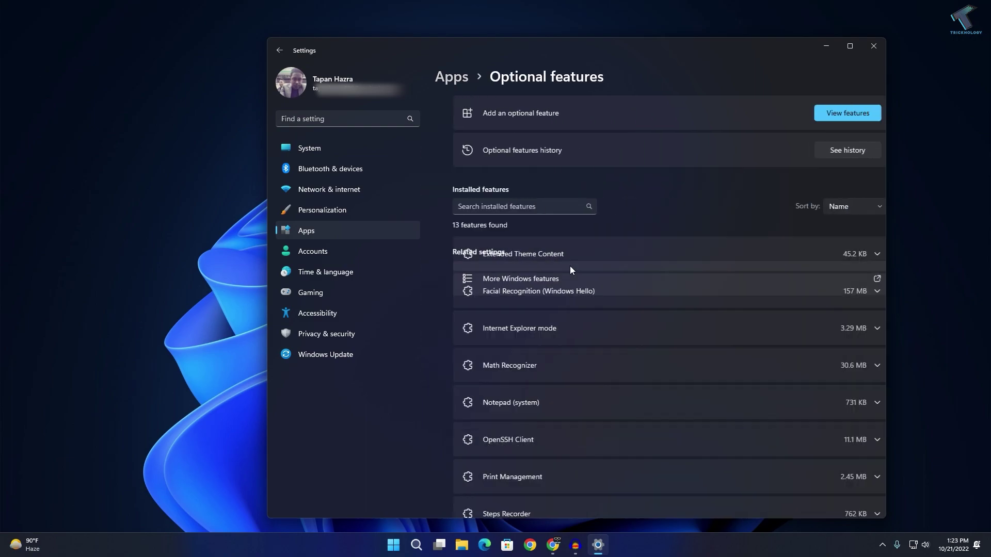
{"action": "scroll", "coordinate": [567, 325], "scroll_direction": "down", "scroll_amount": 5}
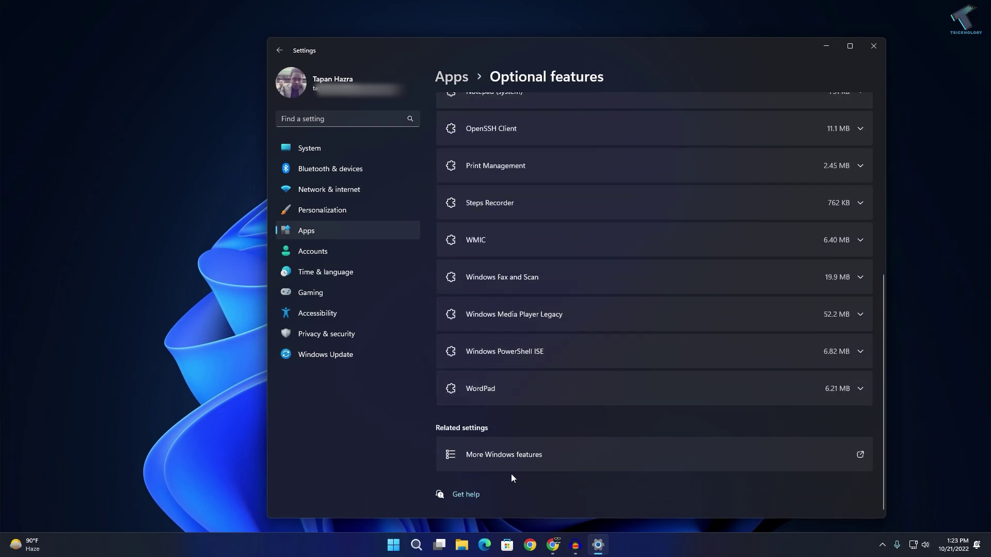
Uncheck Virtual Machine Platform in More Windows features, confirm with OK, and close Settings
{"action": "left_click", "coordinate": [542, 460]}
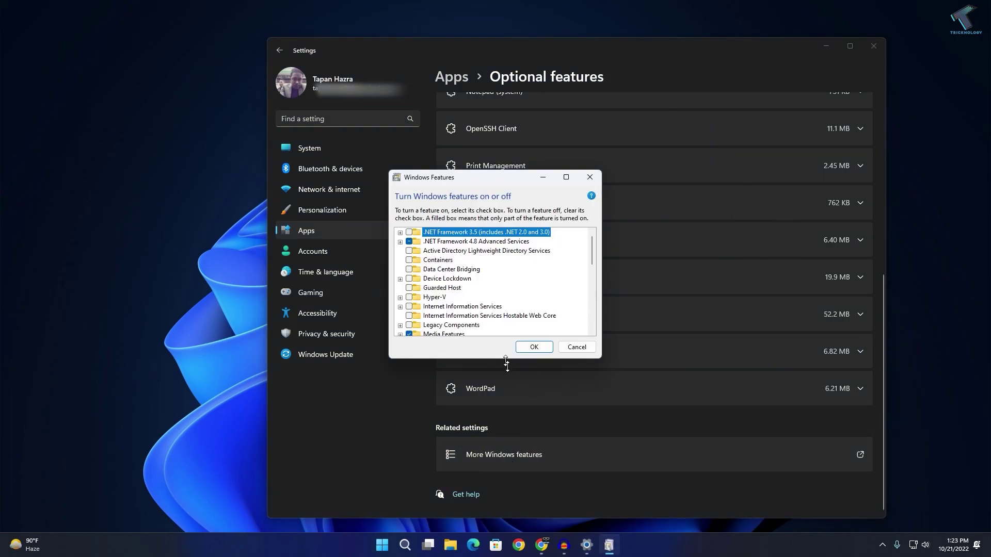
{"action": "left_click_drag", "start_coordinate": [506, 360], "coordinate": [504, 491]}
{"action": "scroll", "coordinate": [501, 414], "scroll_direction": "down", "scroll_amount": 3}
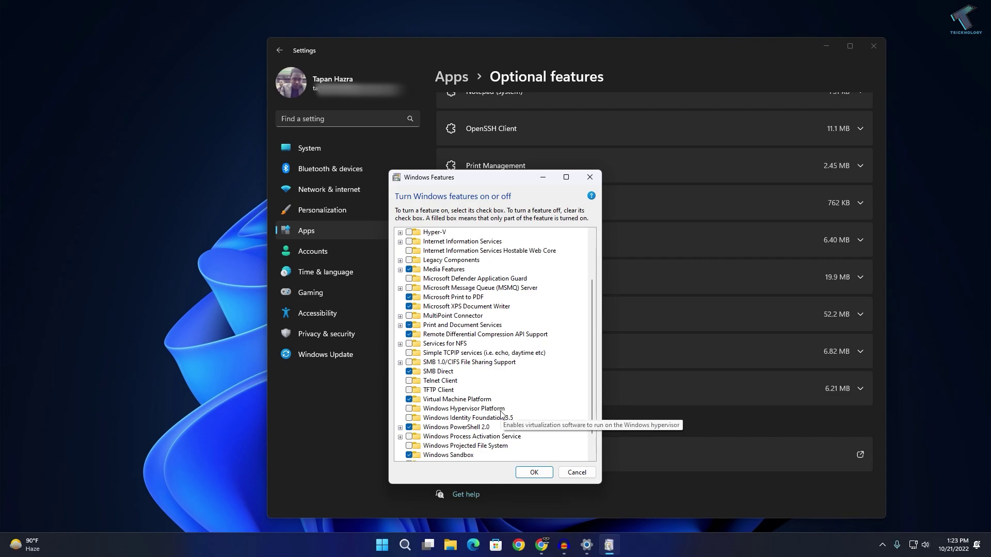
{"action": "scroll", "coordinate": [501, 414], "scroll_direction": "down", "scroll_amount": 1}
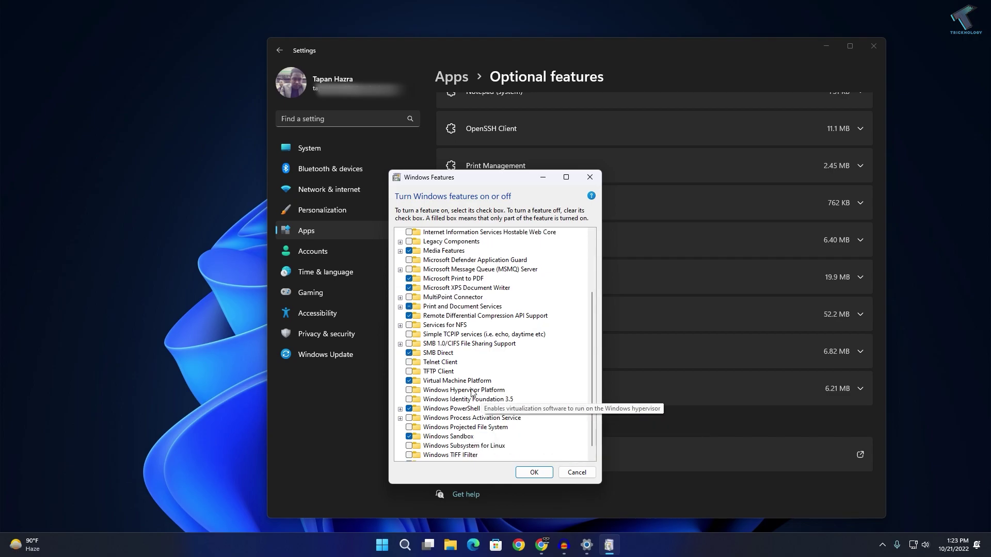
{"action": "left_click", "coordinate": [410, 380]}
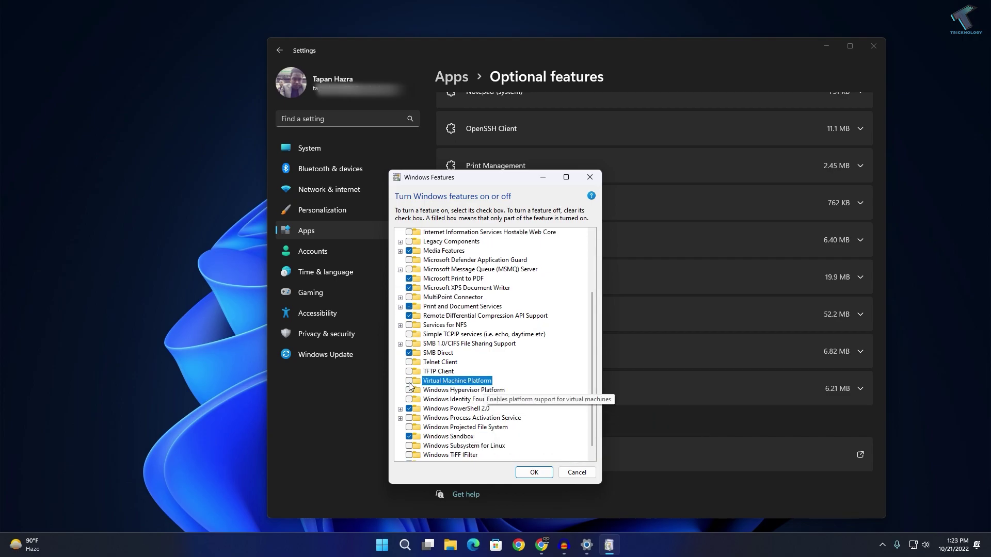
{"action": "left_click", "coordinate": [534, 472]}
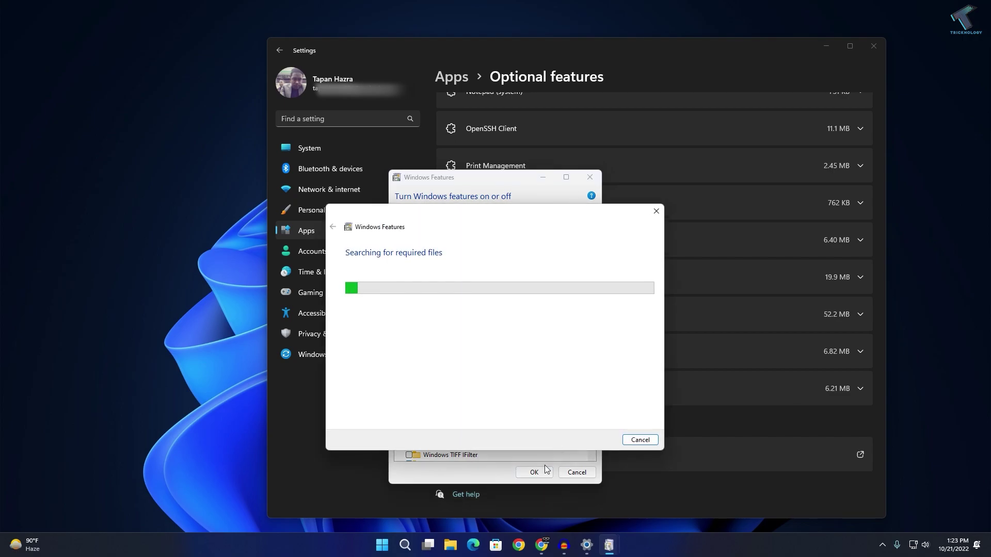
{"action": "left_click", "coordinate": [874, 47]}
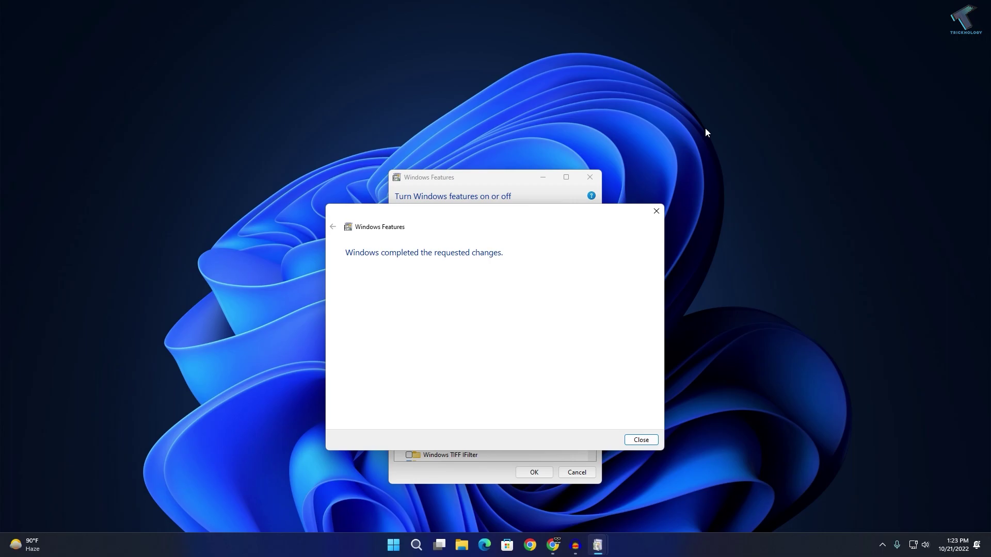
{"action": "left_click", "coordinate": [642, 440]}
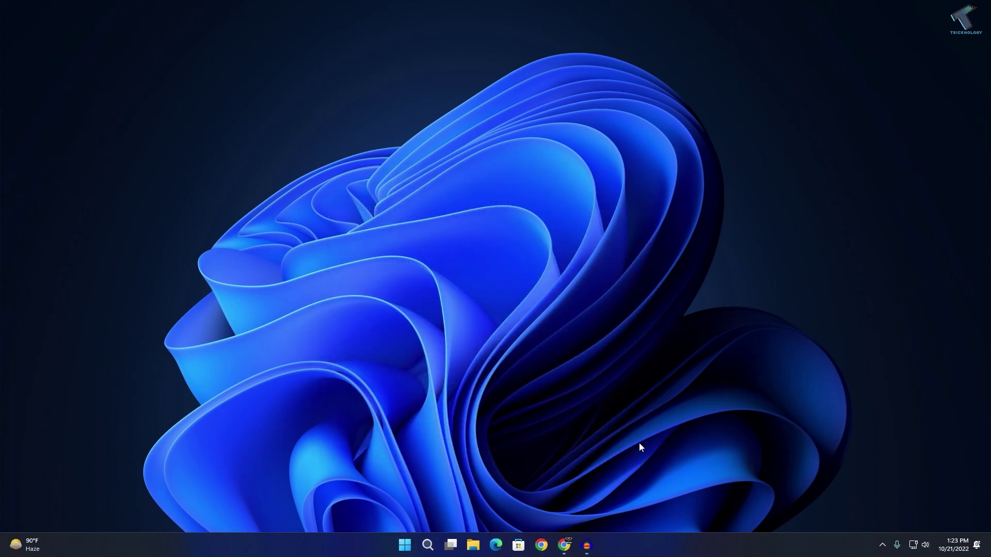